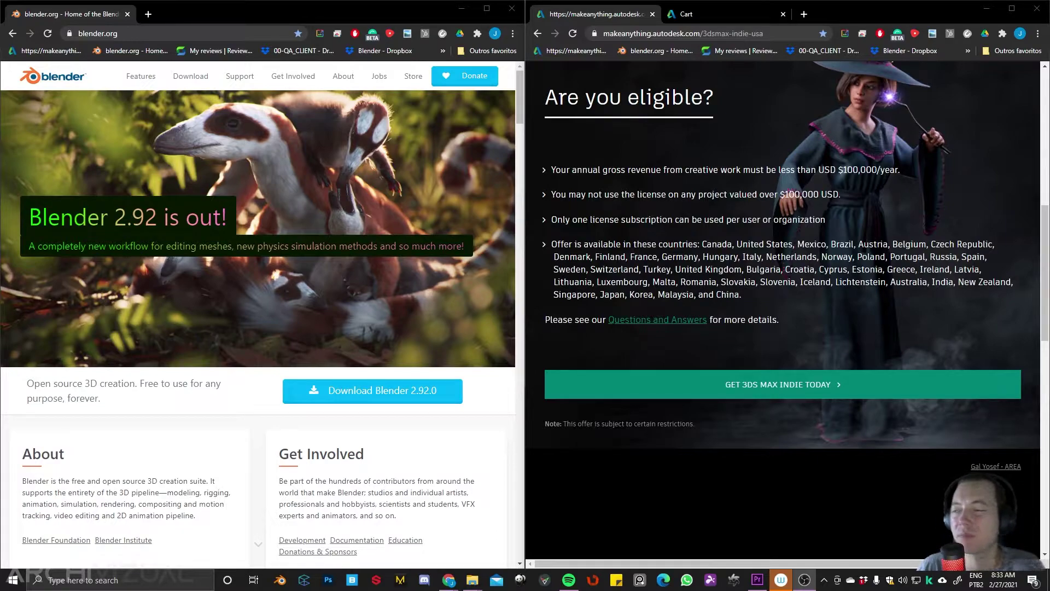
Bring up the Autodesk cart showing the $265.00 one-year 3ds Max indie subscription, closing the help chat.
click(713, 14)
click(960, 98)
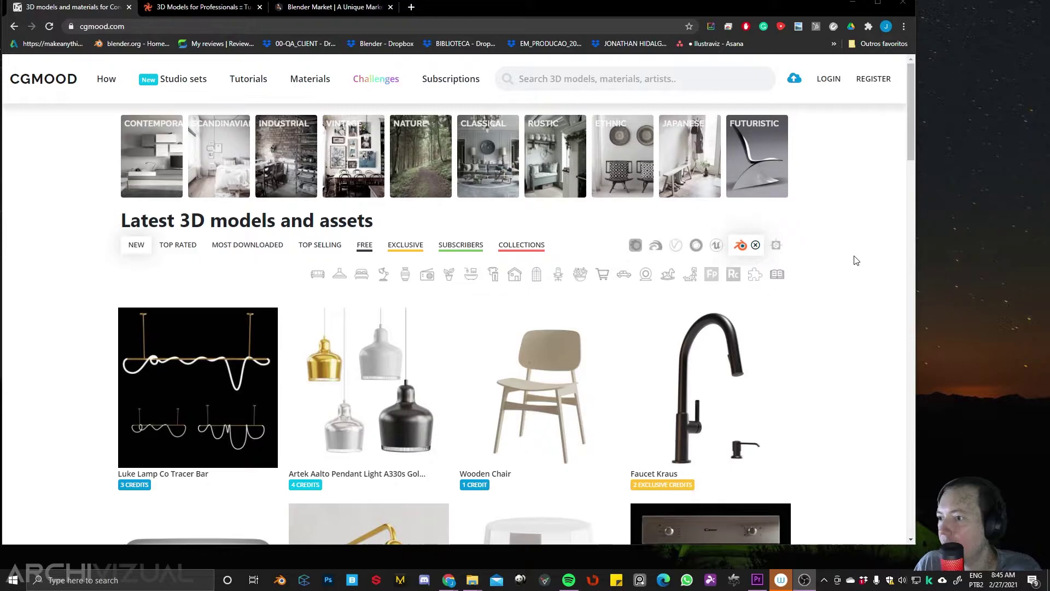
Scroll down through CGMood's latest 3D models grid to the pagination.
scroll(845, 271, down, 5)
scroll(629, 277, down, 2)
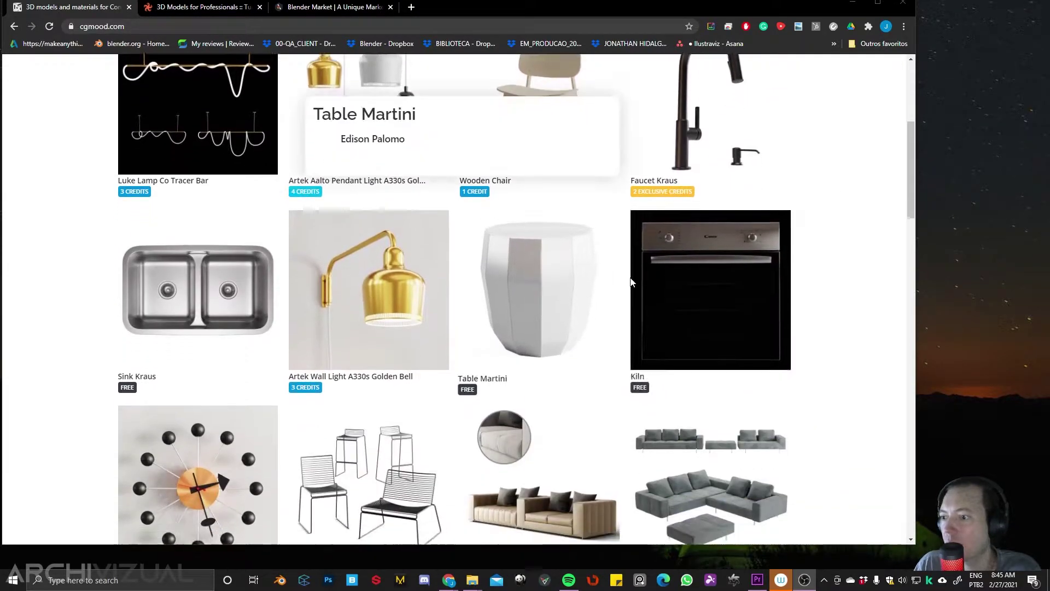
scroll(766, 361, down, 7)
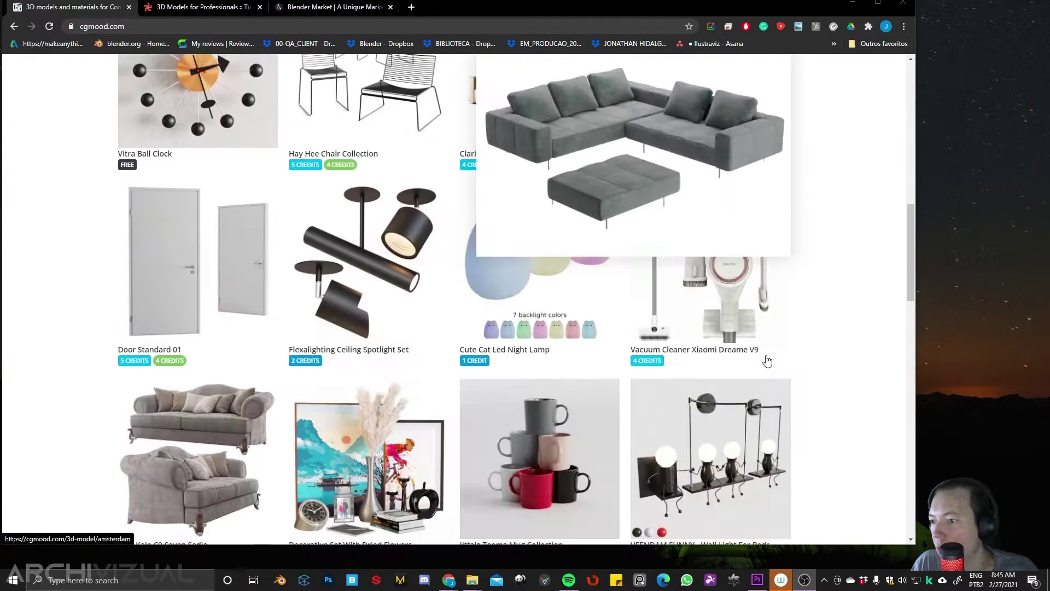
scroll(767, 361, down, 5)
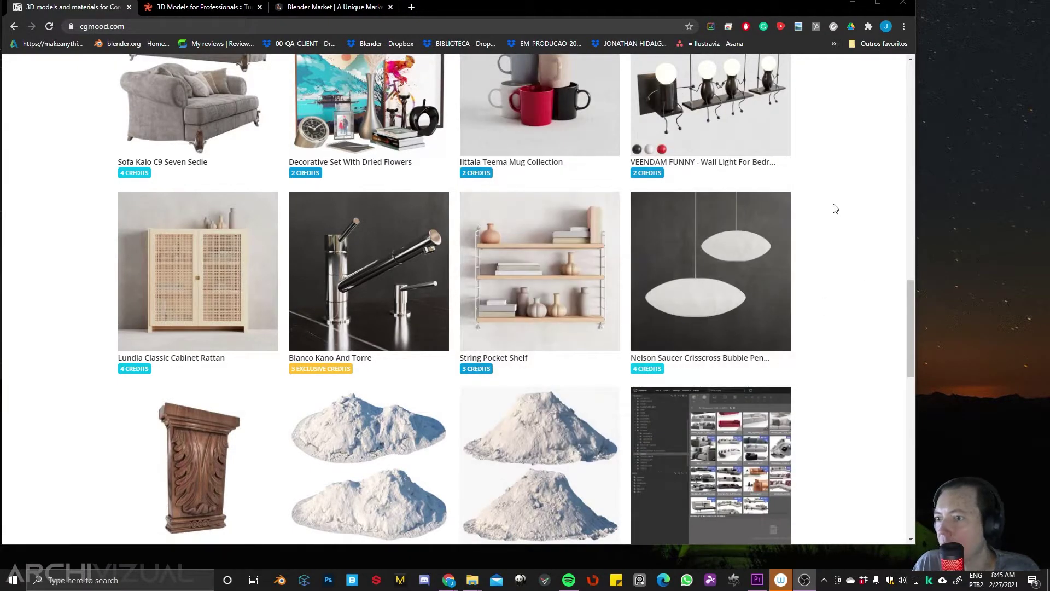
scroll(866, 300, down, 1)
scroll(865, 300, down, 14)
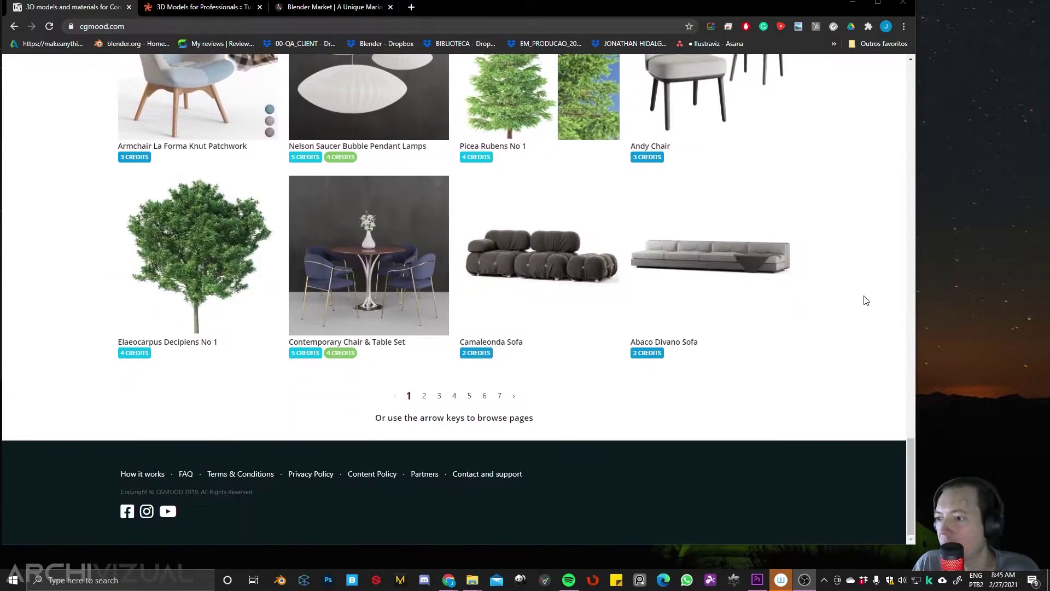
Go to page 2 of the model listing and scroll through its items.
click(424, 396)
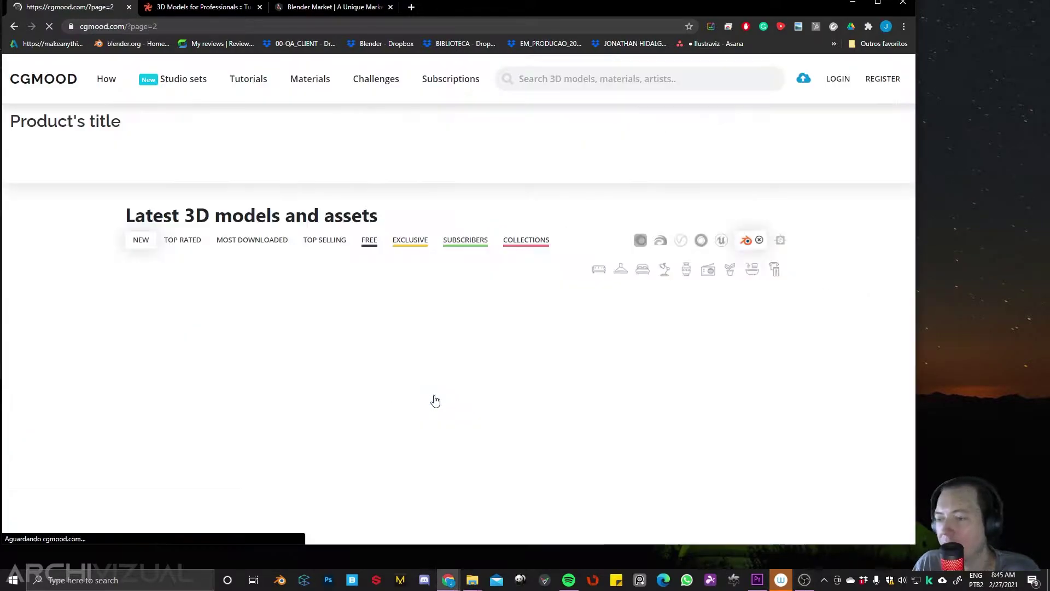
mouse_move(427, 404)
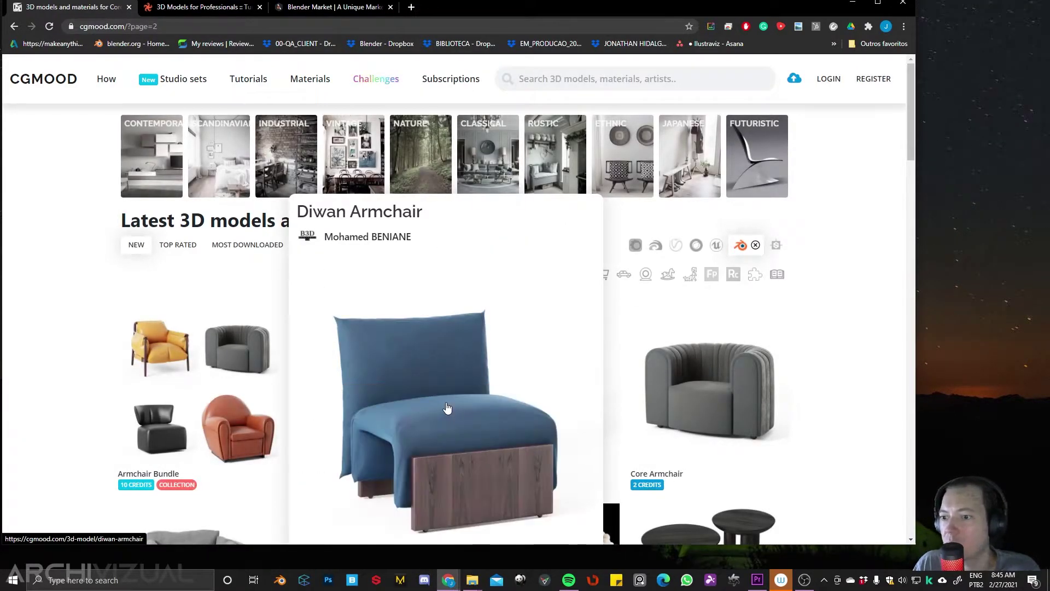
scroll(464, 361, down, 13)
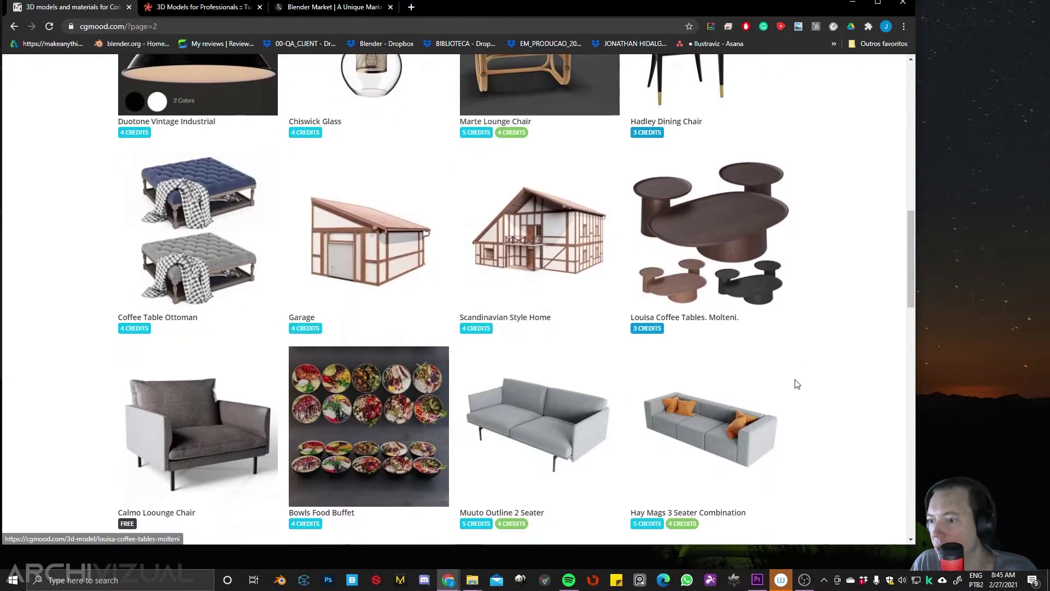
scroll(787, 385, down, 8)
scroll(782, 386, down, 6)
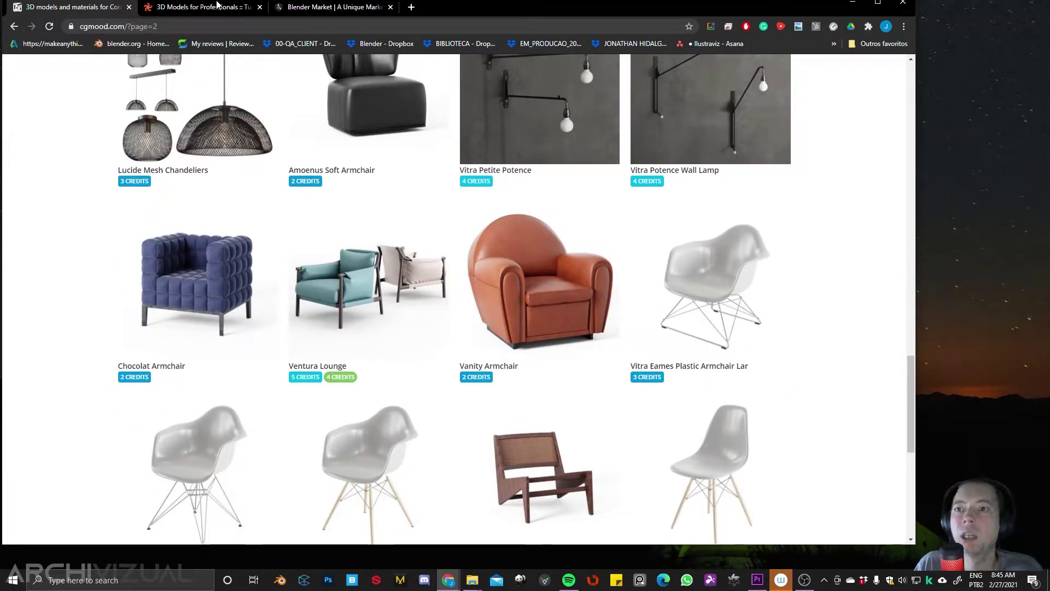
Open TurboSquid's Blender Models catalogue from its homepage.
click(194, 11)
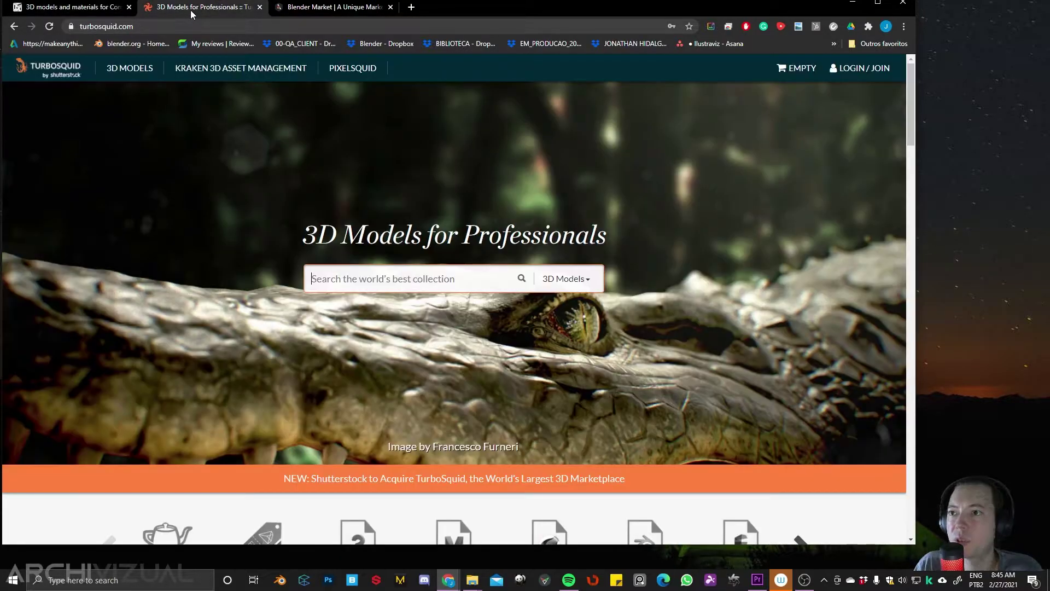
scroll(264, 235, down, 3)
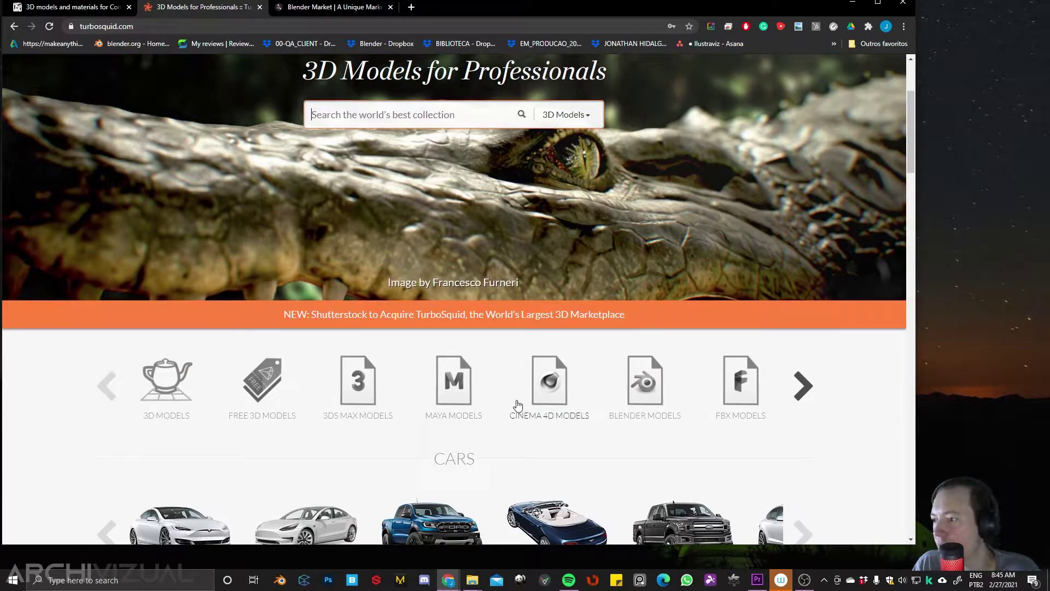
click(660, 380)
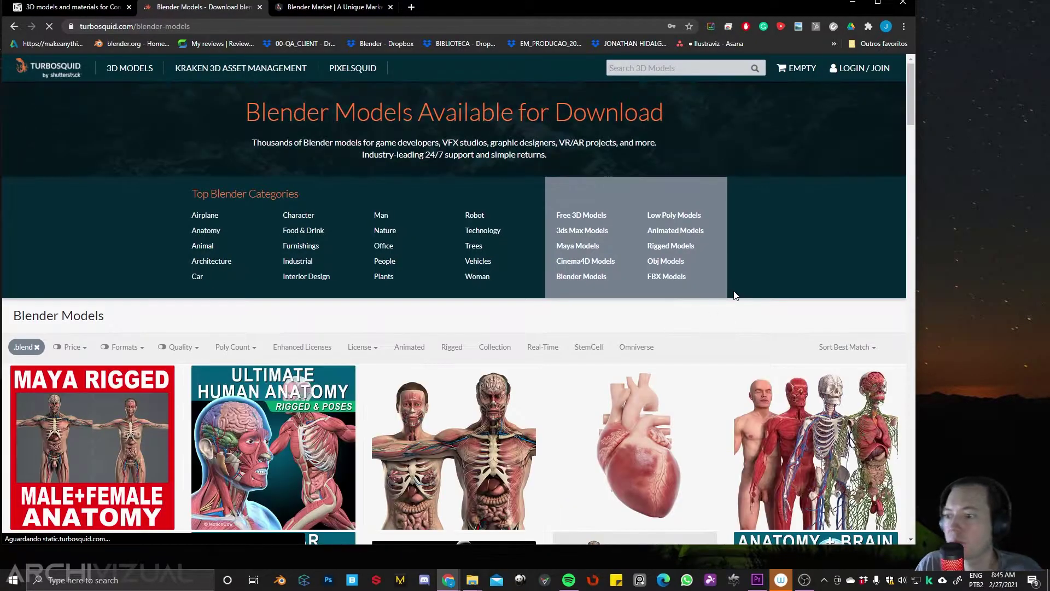
Browse the Blender models product grid, including the horse and harbor seal thumbnails.
drag(910, 94, 924, 513)
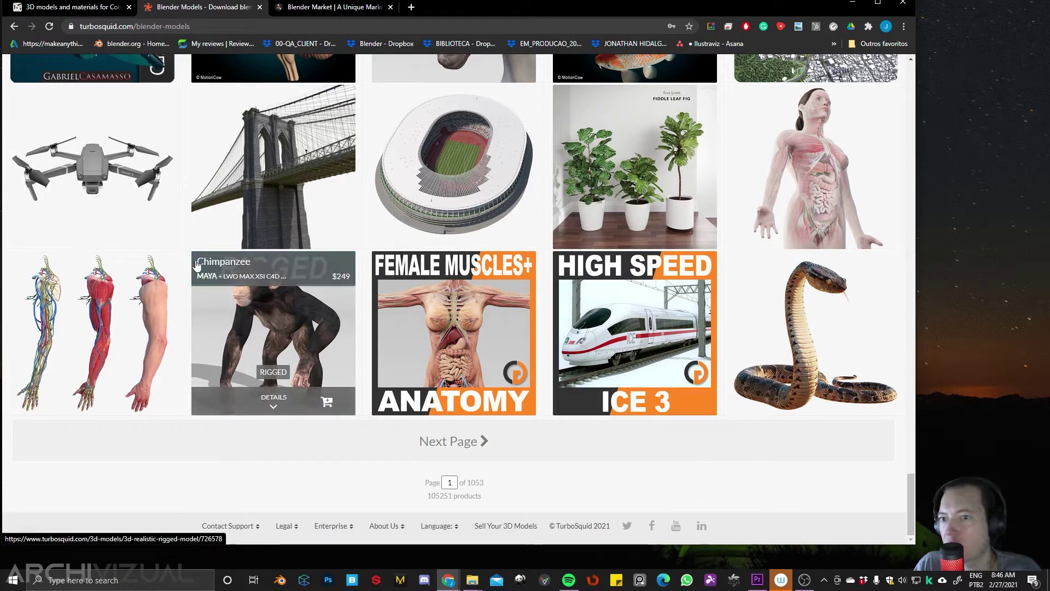
mouse_move(476, 363)
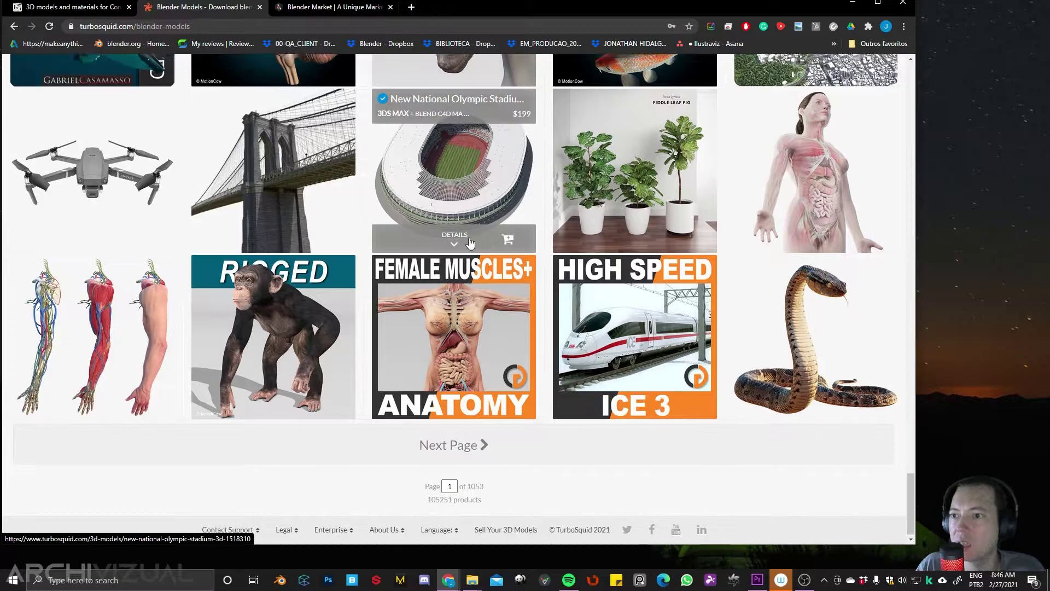
scroll(291, 278, up, 5)
scroll(405, 326, up, 5)
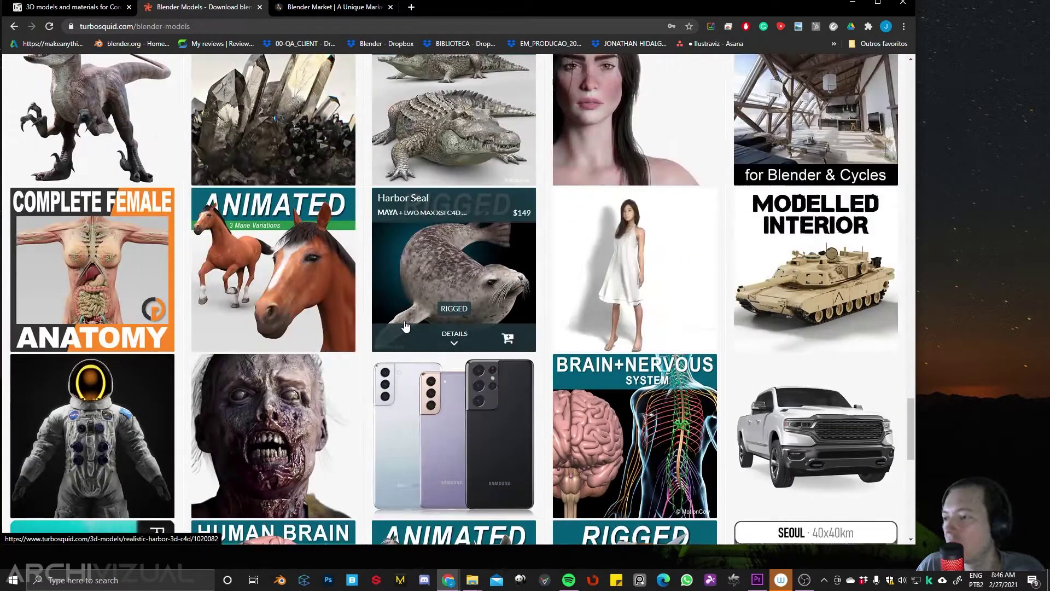
mouse_move(347, 310)
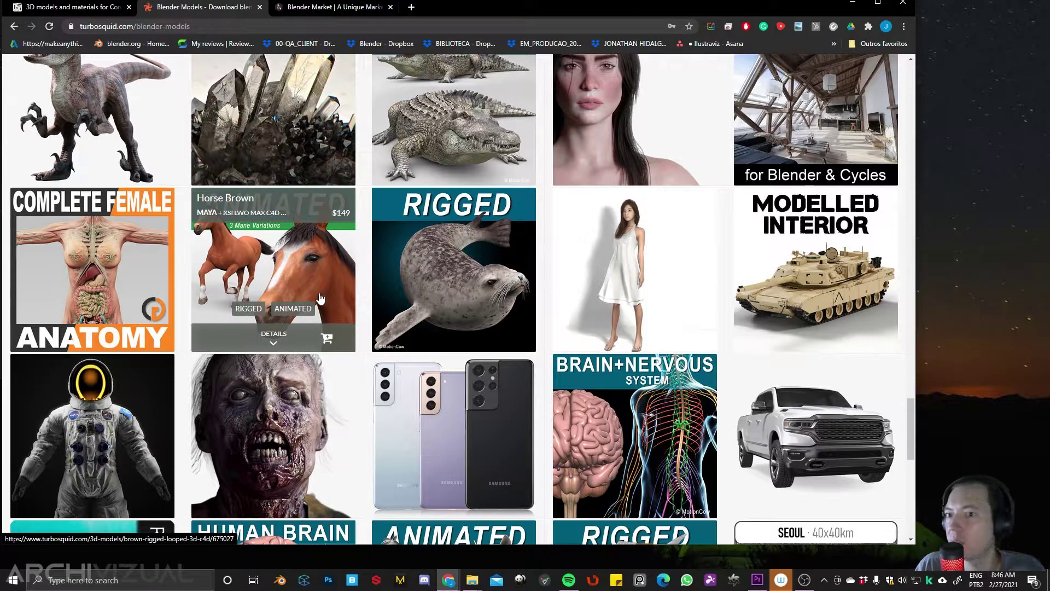
mouse_move(389, 291)
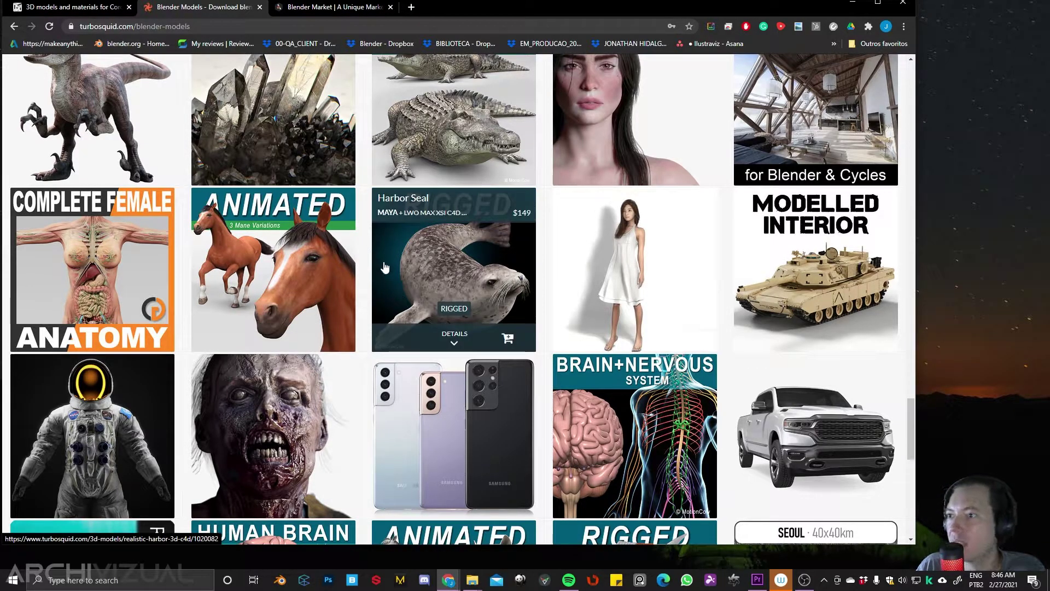
mouse_move(339, 259)
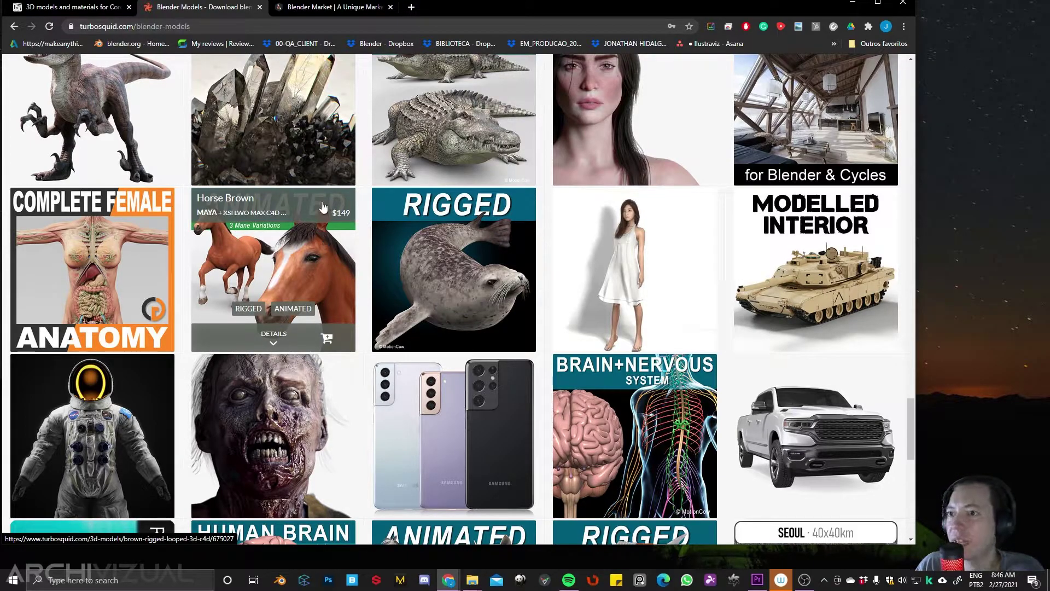
Browse Blender Market's Models and Scripts and Addons menus and its Popular Creations This Week.
click(336, 6)
mouse_move(486, 161)
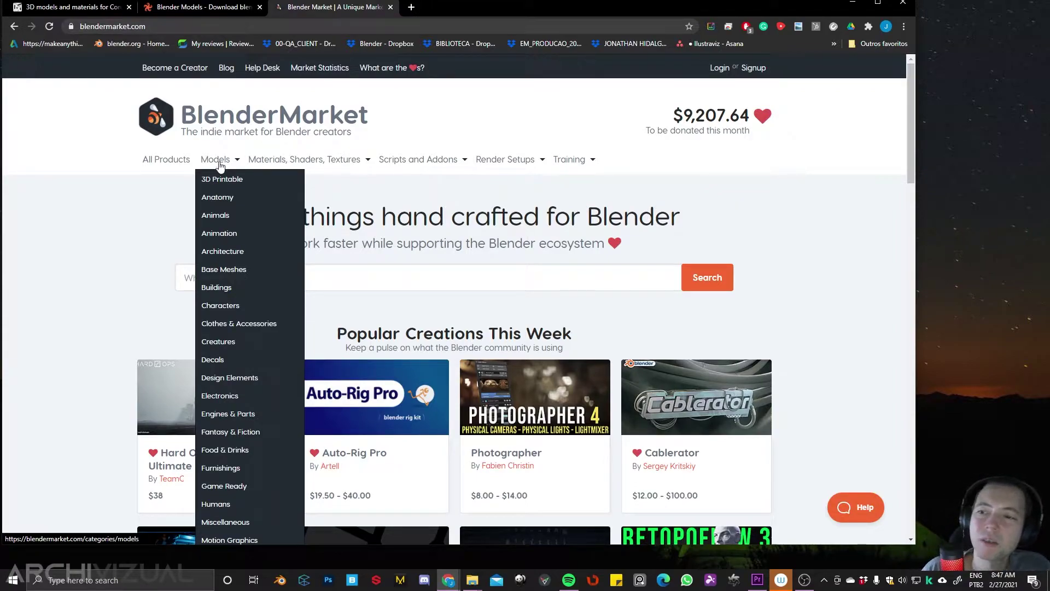
mouse_move(438, 164)
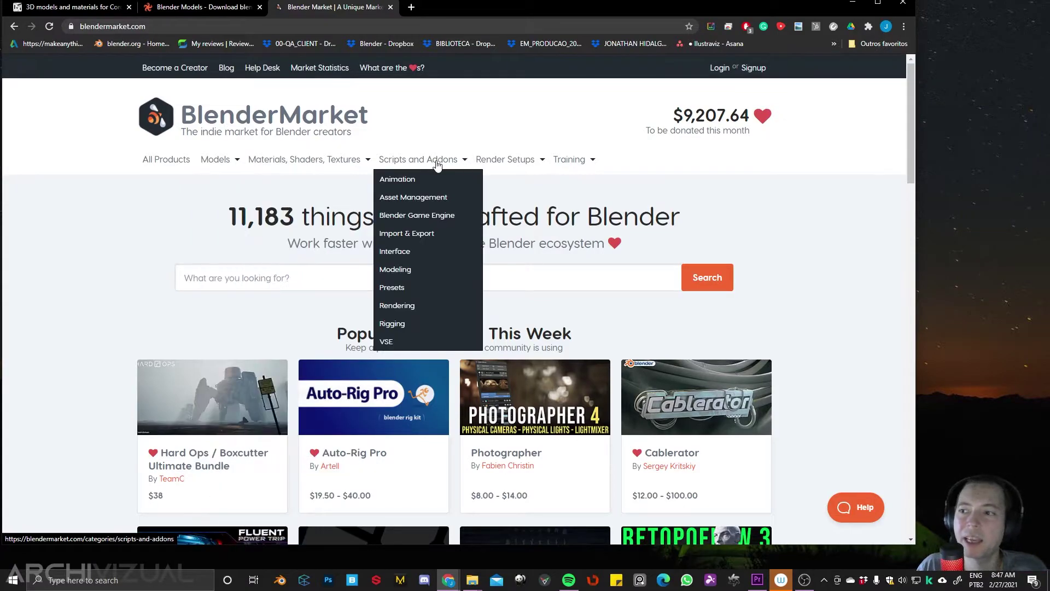
mouse_move(198, 164)
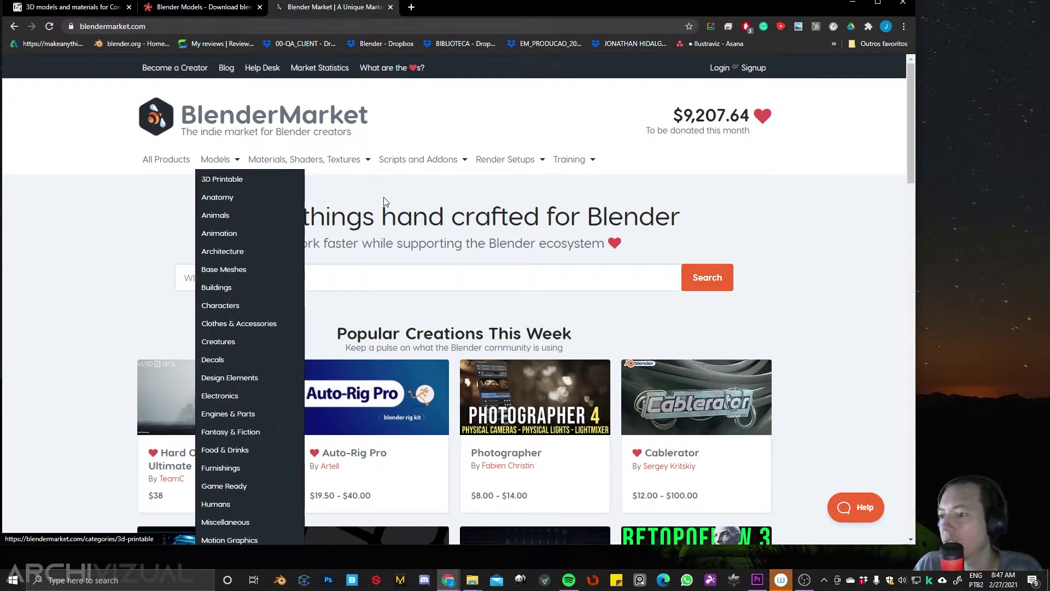
scroll(824, 246, down, 5)
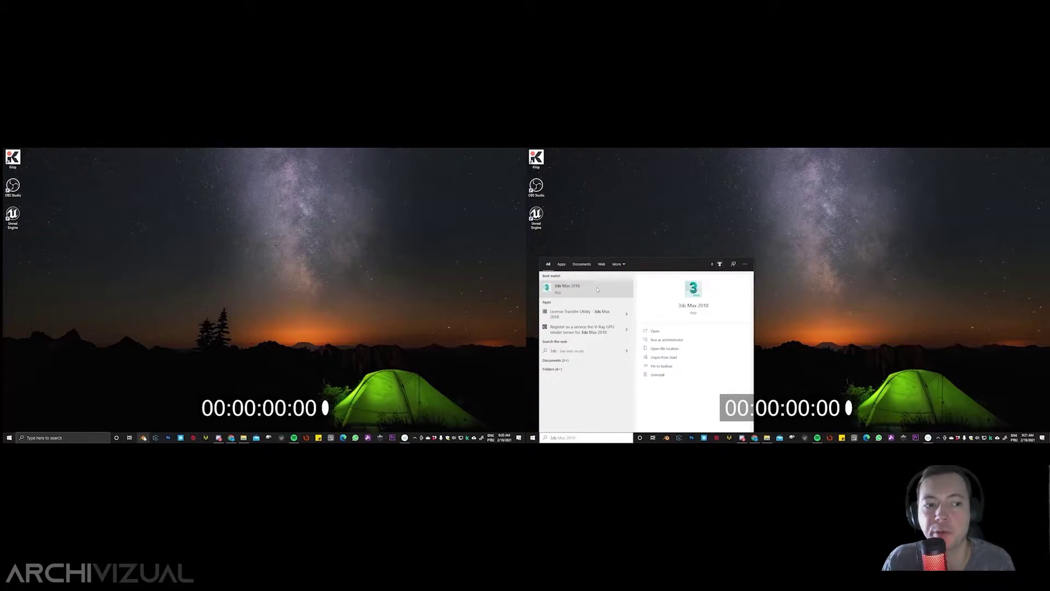
Launch 3ds Max 2018 and Blender side by side, then save the Blender dining-room scene.
click(597, 289)
click(143, 438)
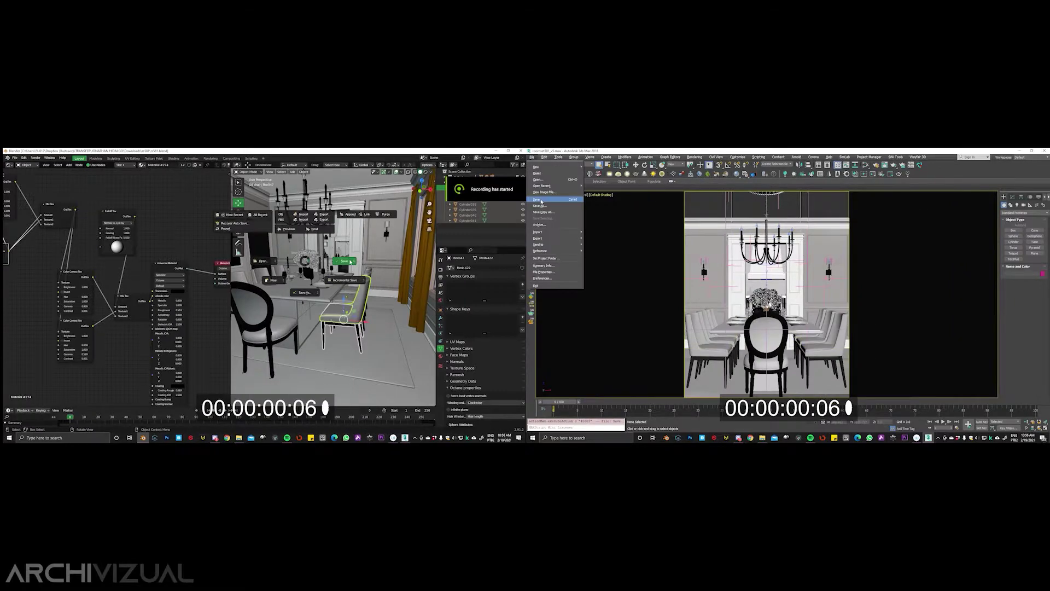
click(541, 201)
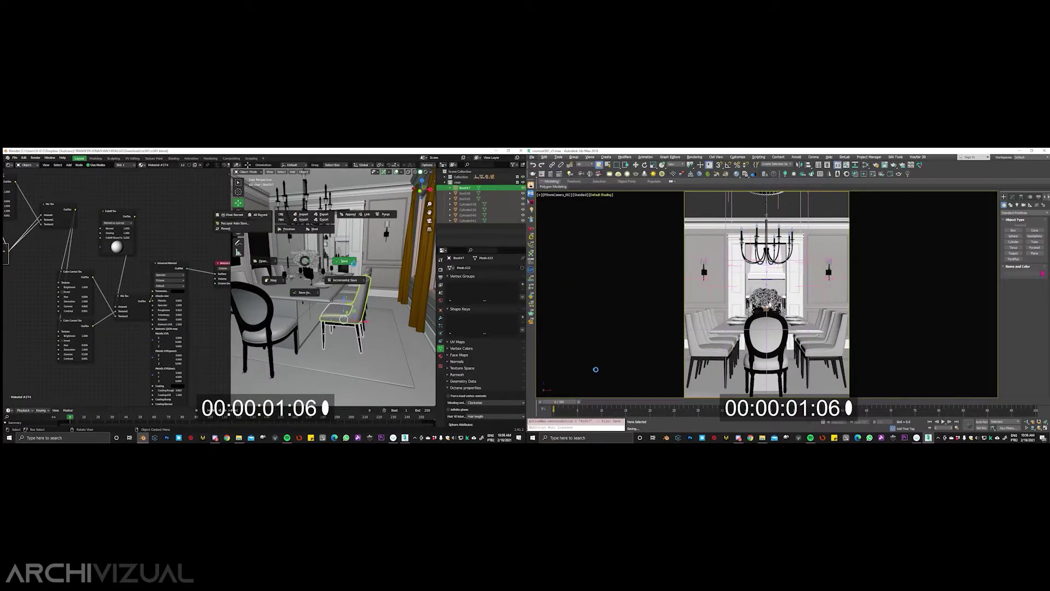
click(344, 261)
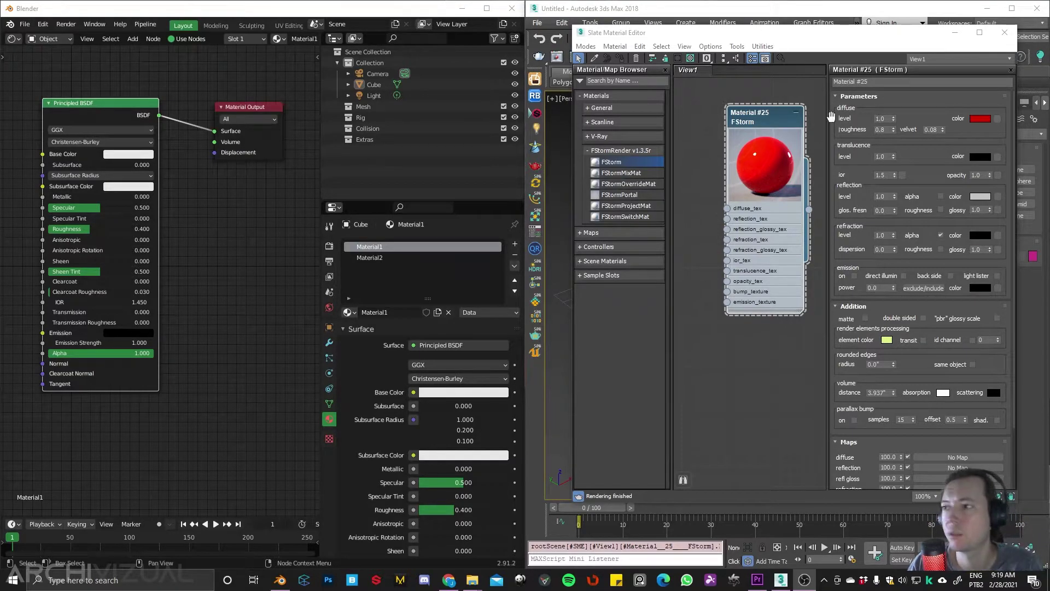
Give FStorm Material #25 a dark grey reflection colour with 0.65 reflection glossiness.
drag(768, 113, 739, 132)
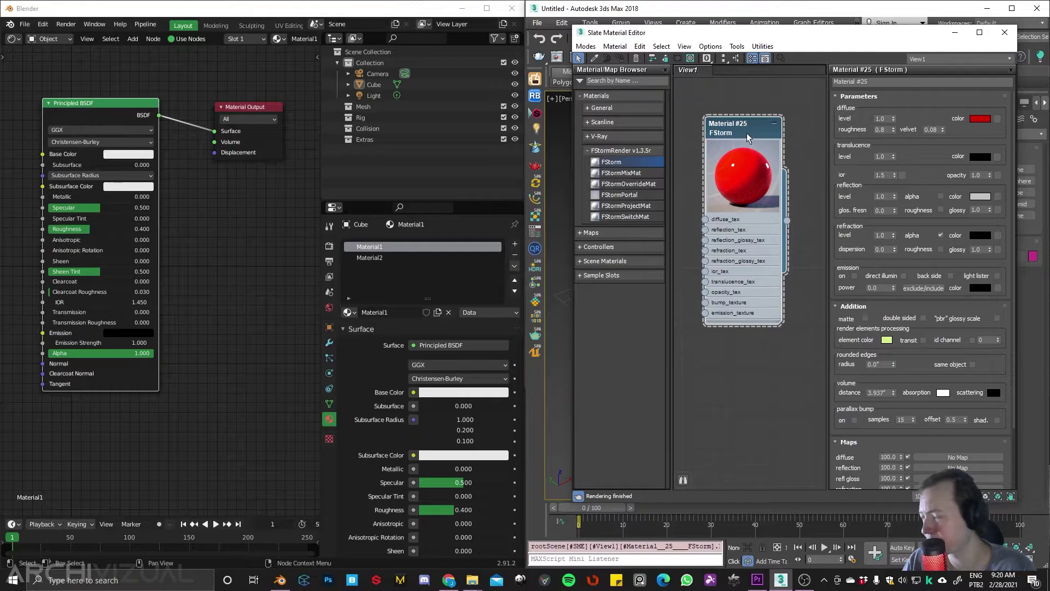
click(985, 200)
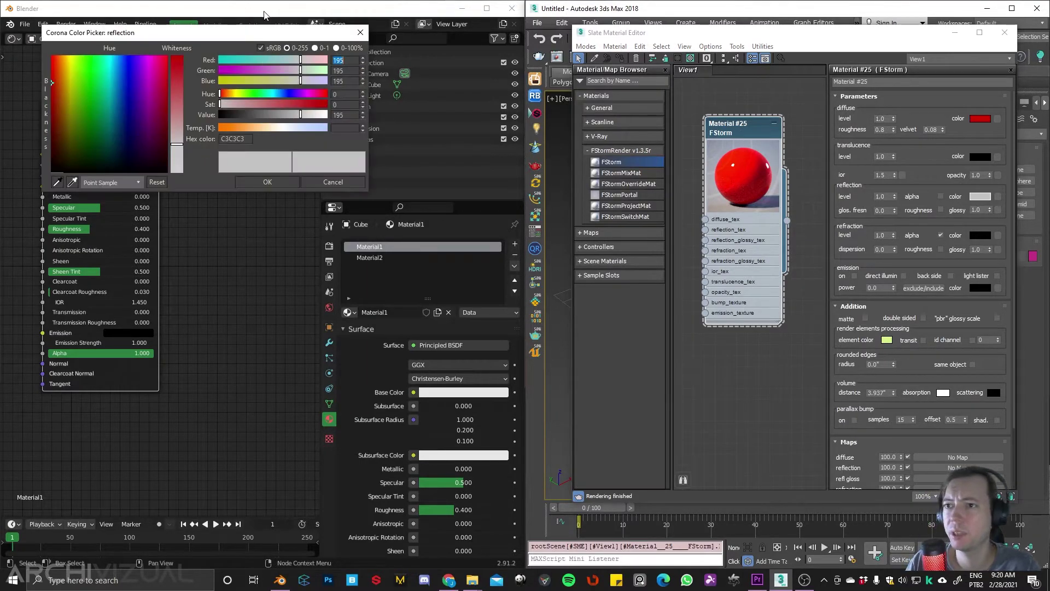
drag(241, 33, 295, 31)
drag(354, 122, 290, 115)
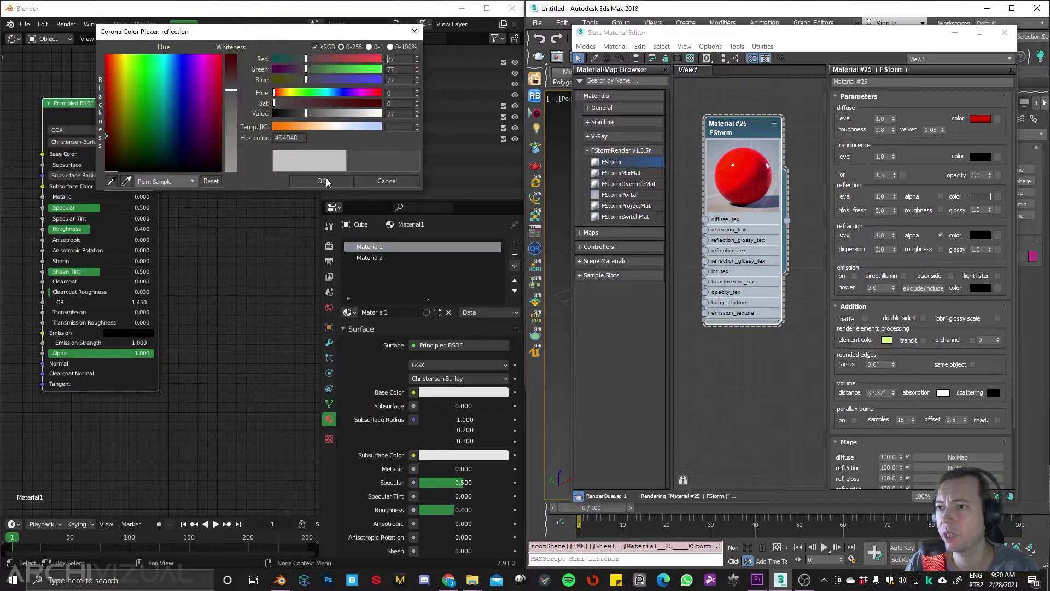
click(322, 180)
drag(989, 210, 988, 229)
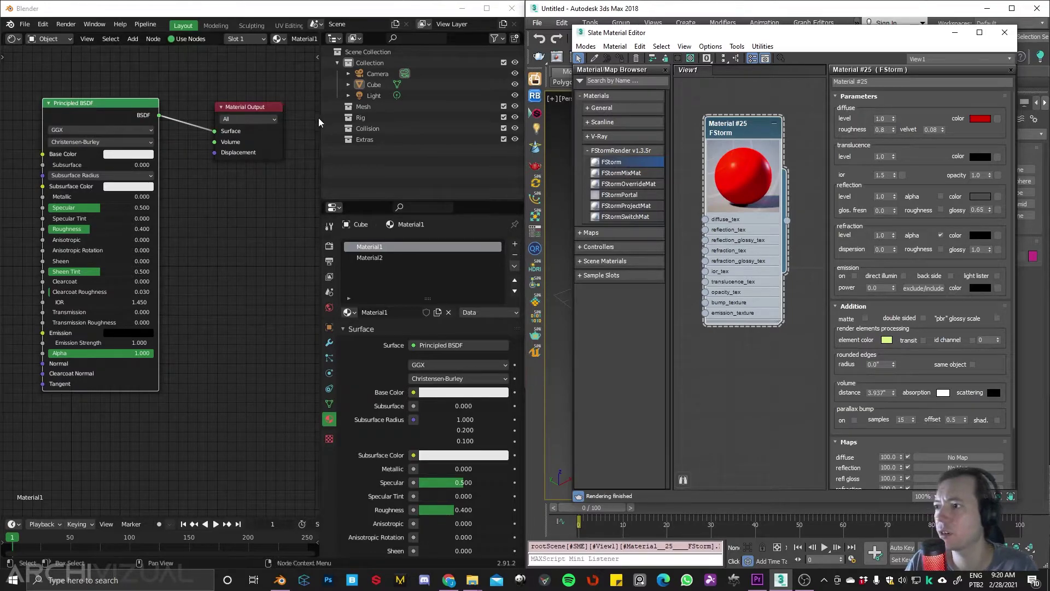
Set the refraction colour to white and lower the refraction glossiness.
click(982, 236)
drag(295, 114, 383, 113)
click(314, 185)
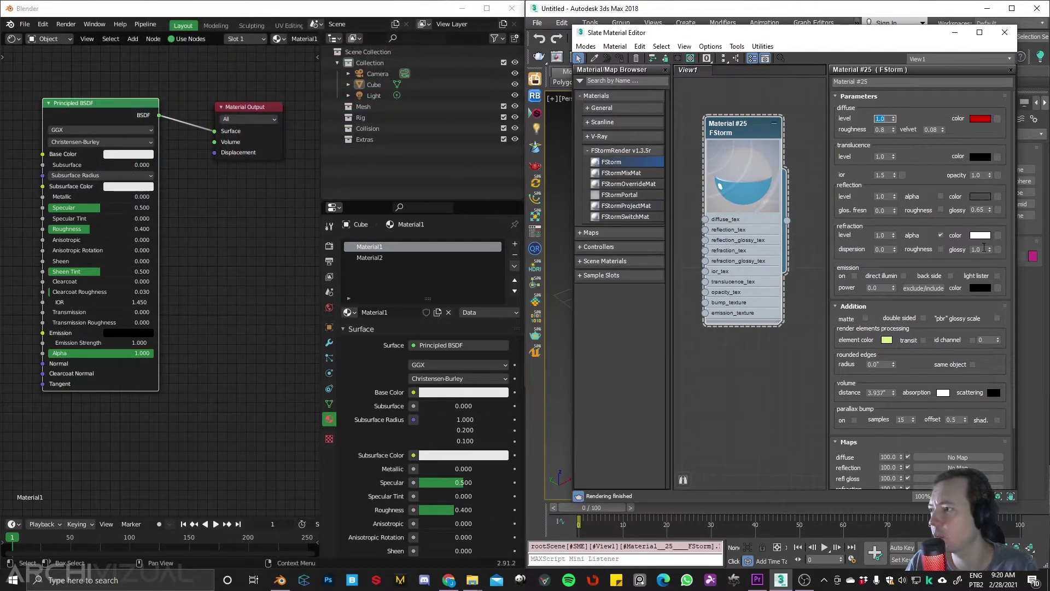
drag(989, 249, 1016, 229)
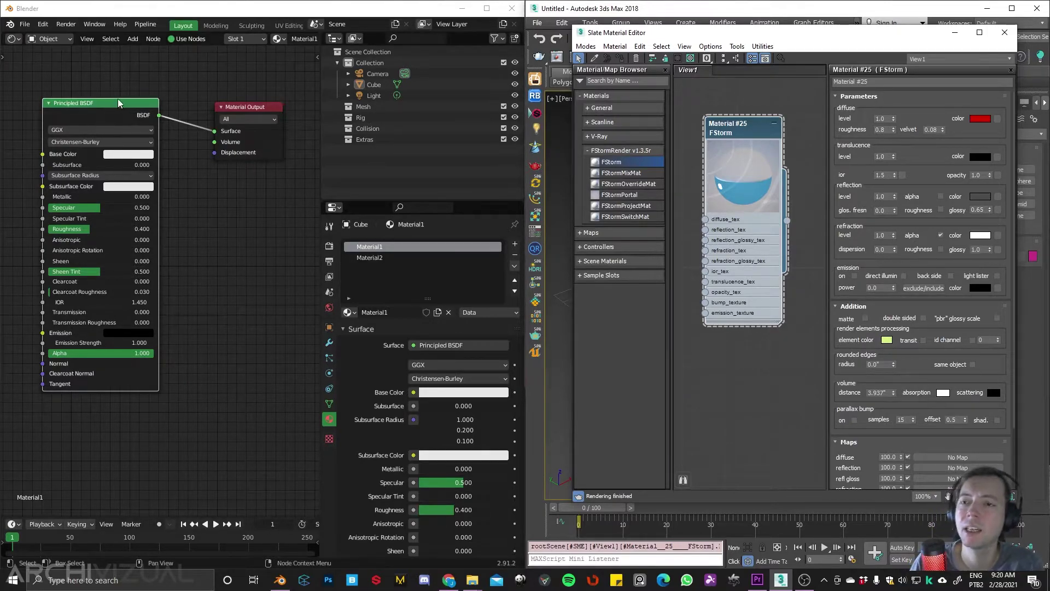
Reposition Material1's Principled BSDF node slightly right while keeping its Material Output link.
drag(118, 103, 141, 109)
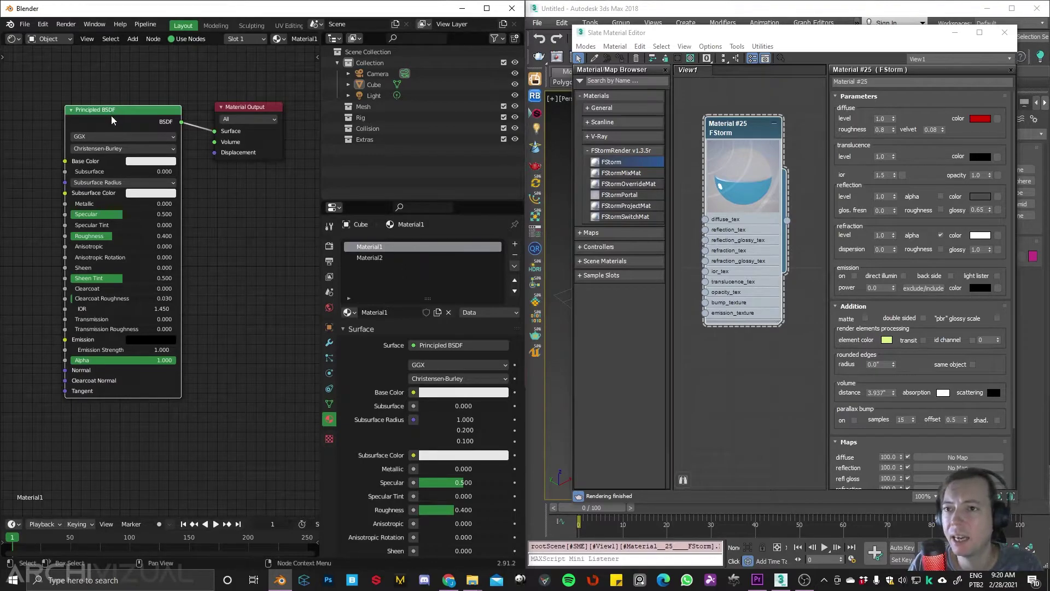
drag(126, 122, 119, 111)
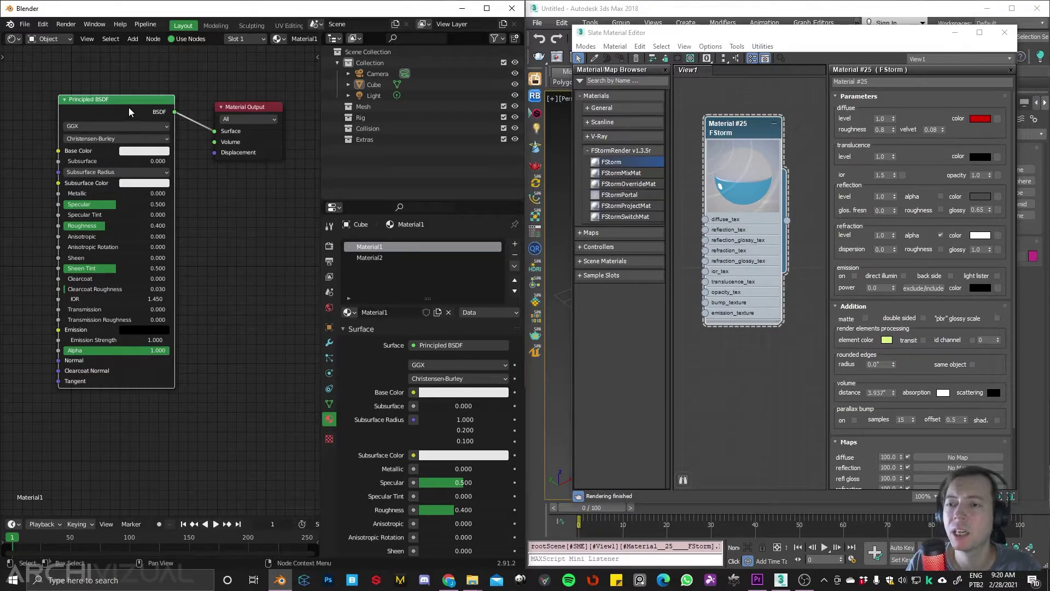
mouse_move(124, 107)
mouse_down()
mouse_move(97, 125)
mouse_move(133, 108)
mouse_up()
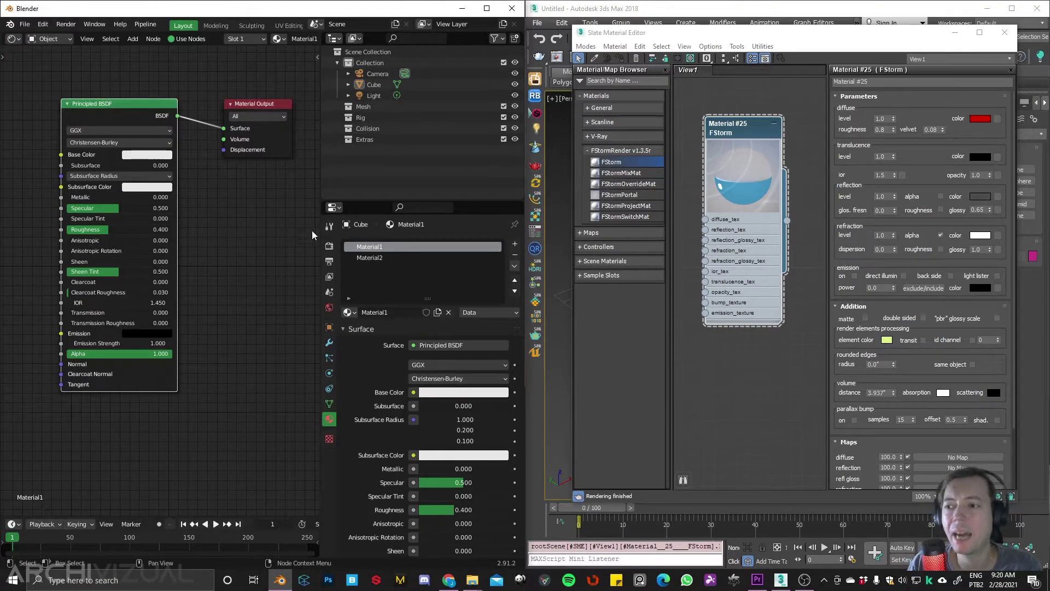
click(368, 258)
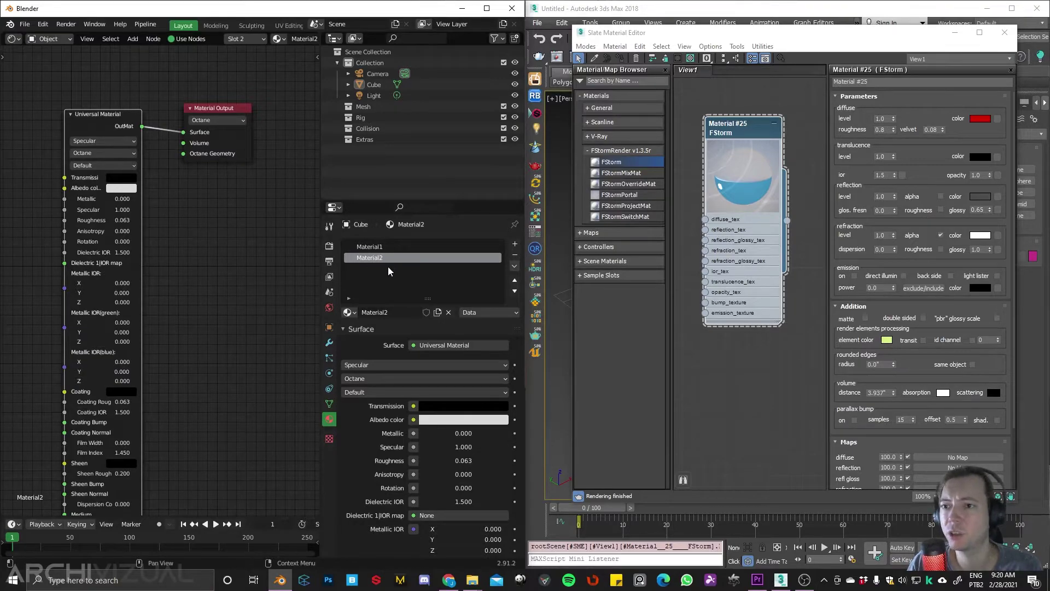
Rearrange Material2's Universal Material and Output nodes, compare with Material1, and nudge 3ds Max's Material #25 node.
drag(106, 119, 96, 108)
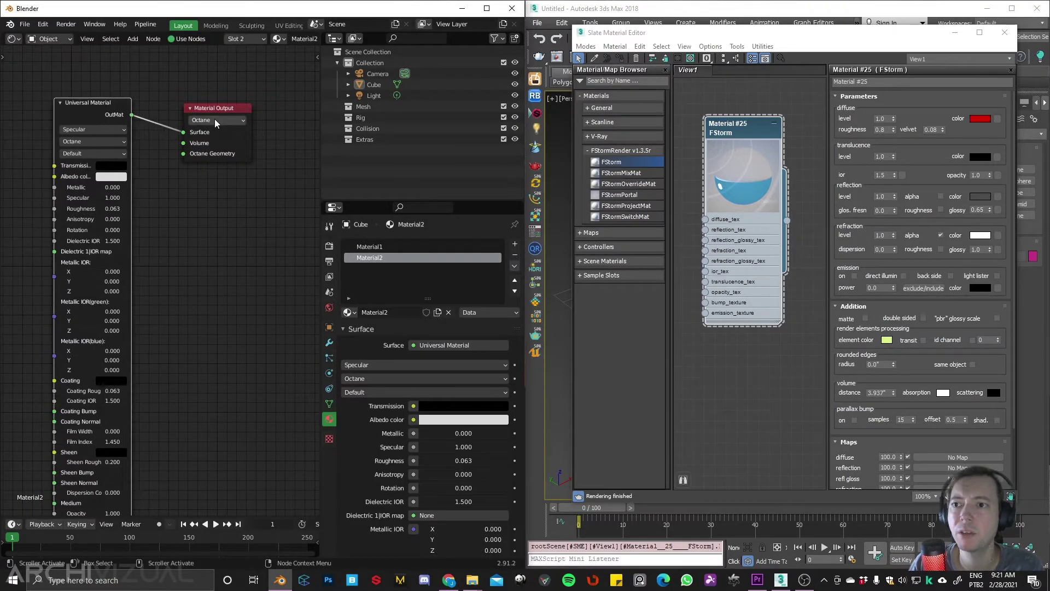
drag(205, 111, 232, 114)
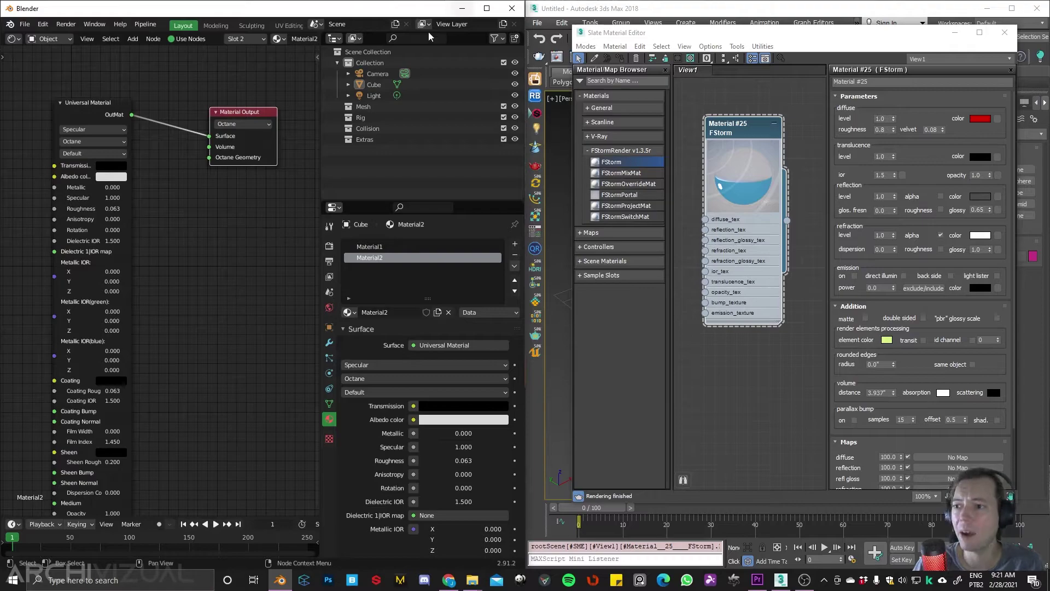
click(369, 247)
click(382, 257)
click(369, 247)
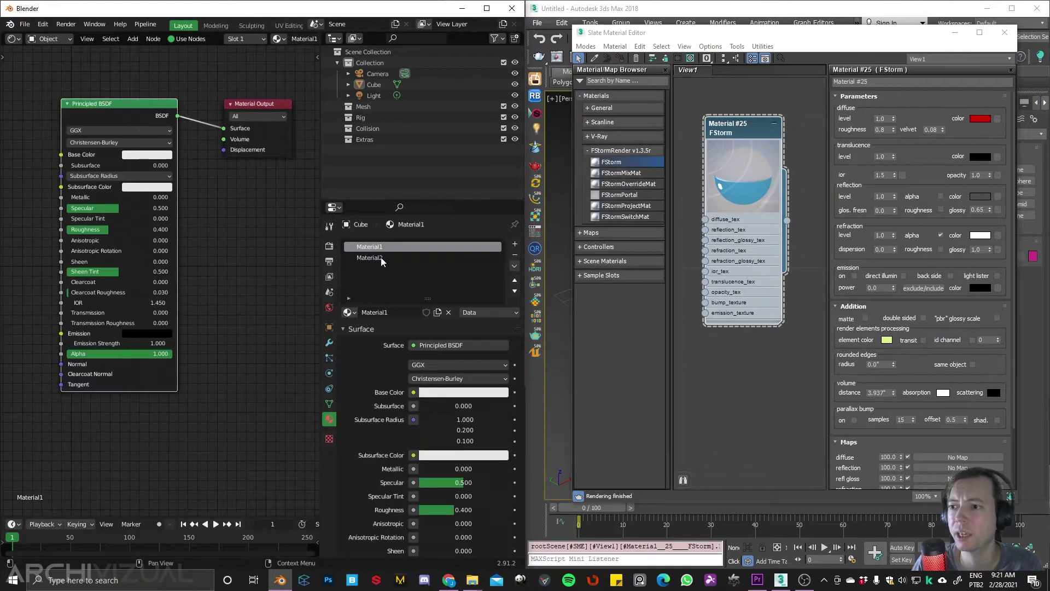
click(376, 258)
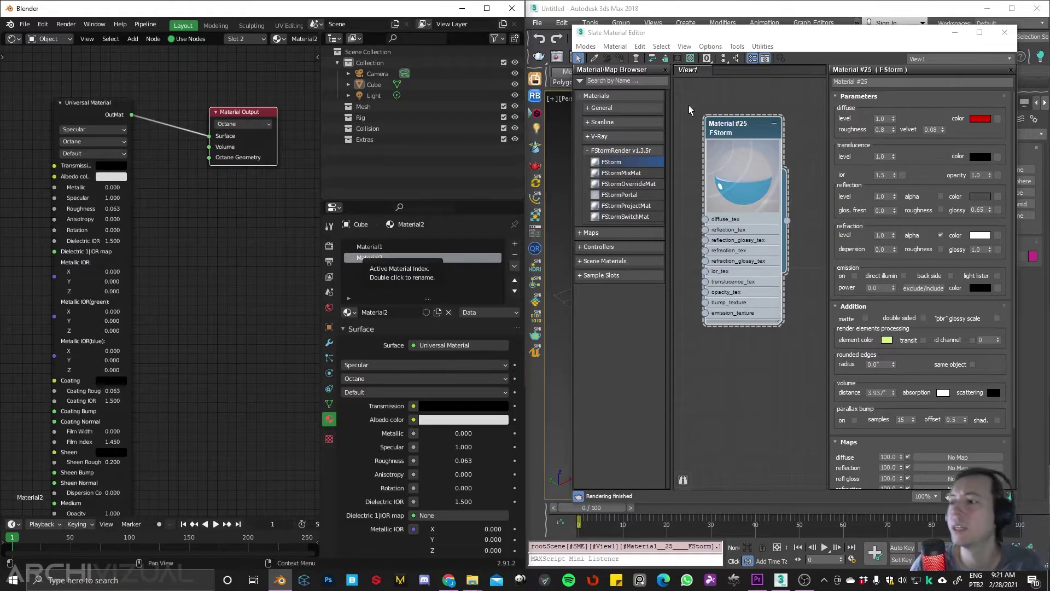
drag(763, 133, 773, 113)
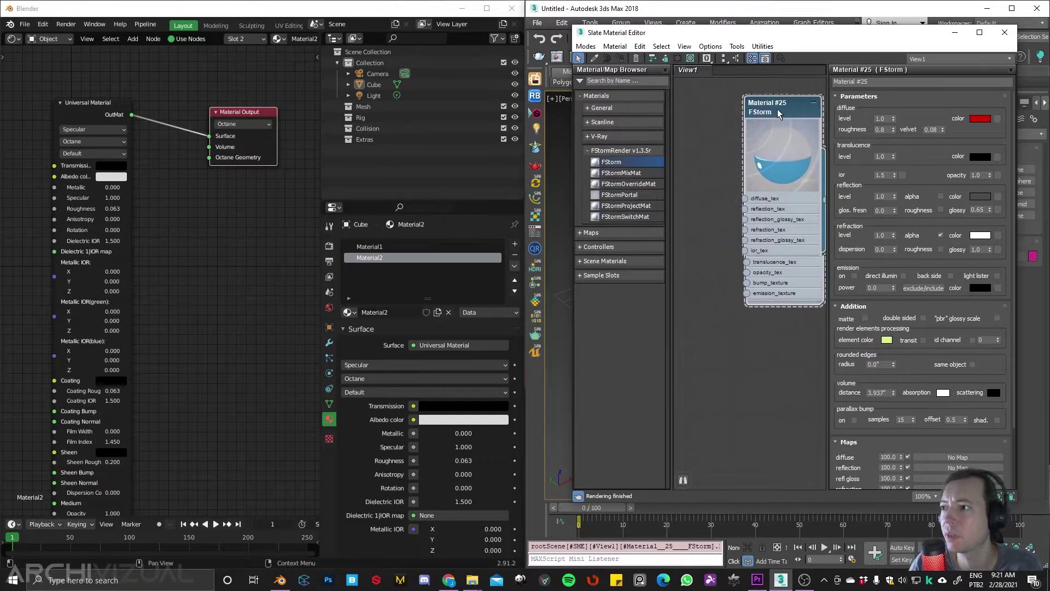
drag(779, 113, 758, 122)
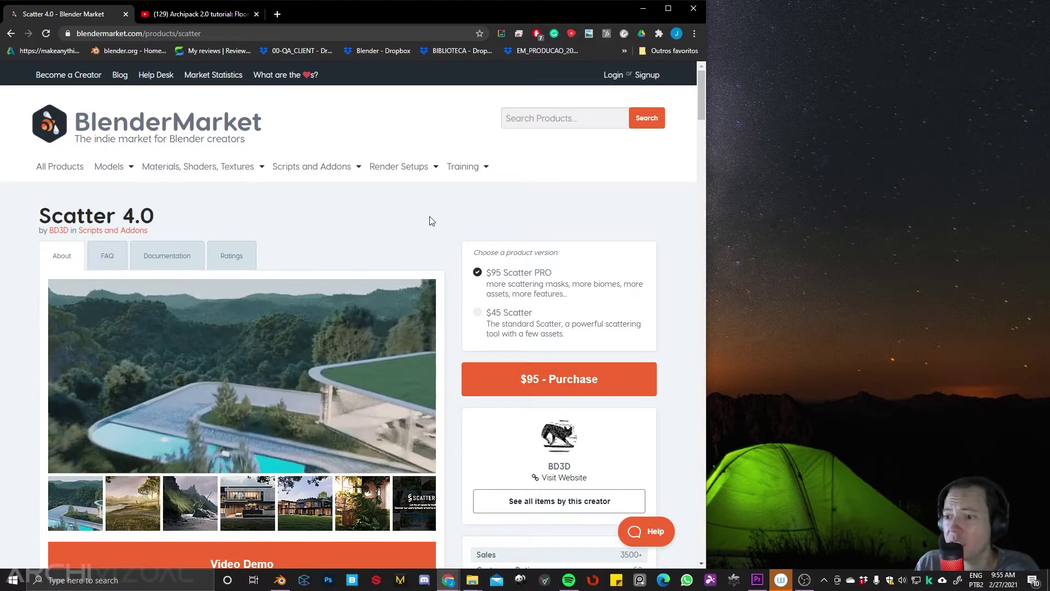
Scroll through the Scatter 4.0 product page's feature sections down to its ratings and license.
scroll(450, 257, down, 4)
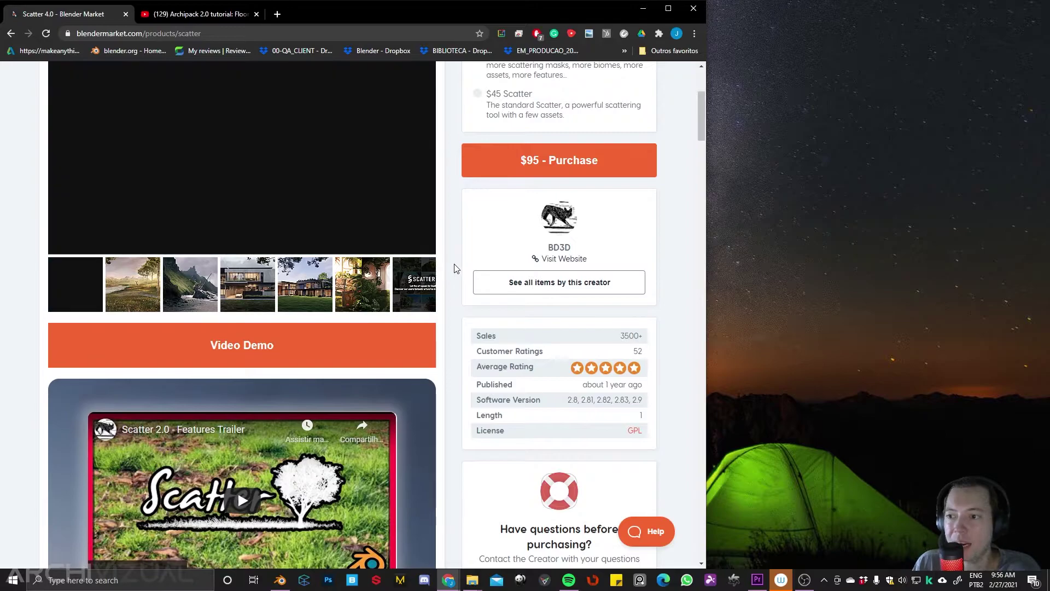
scroll(460, 267, down, 3)
scroll(454, 268, down, 4)
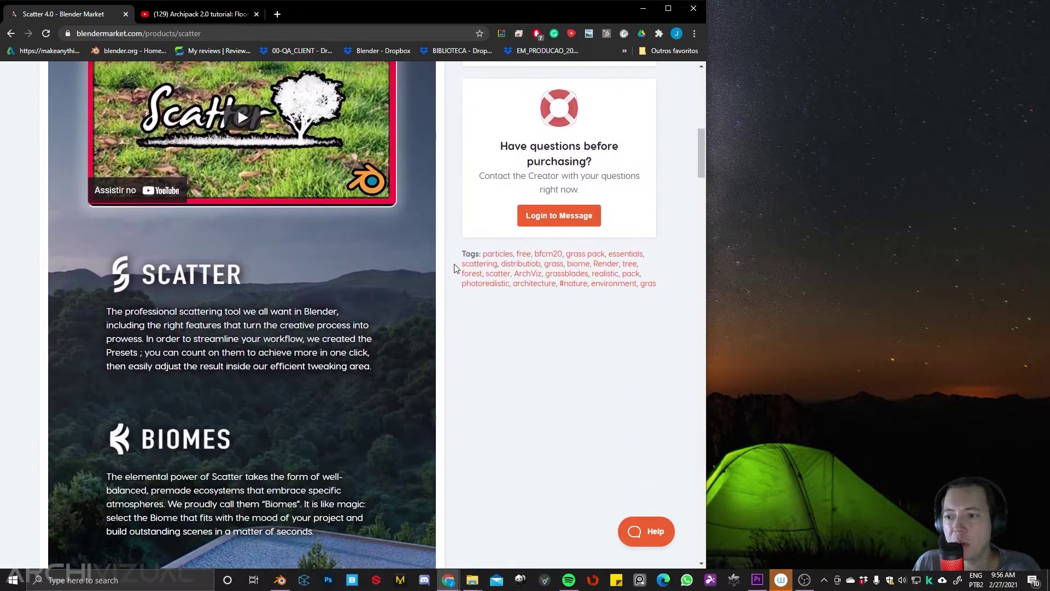
scroll(481, 377, down, 9)
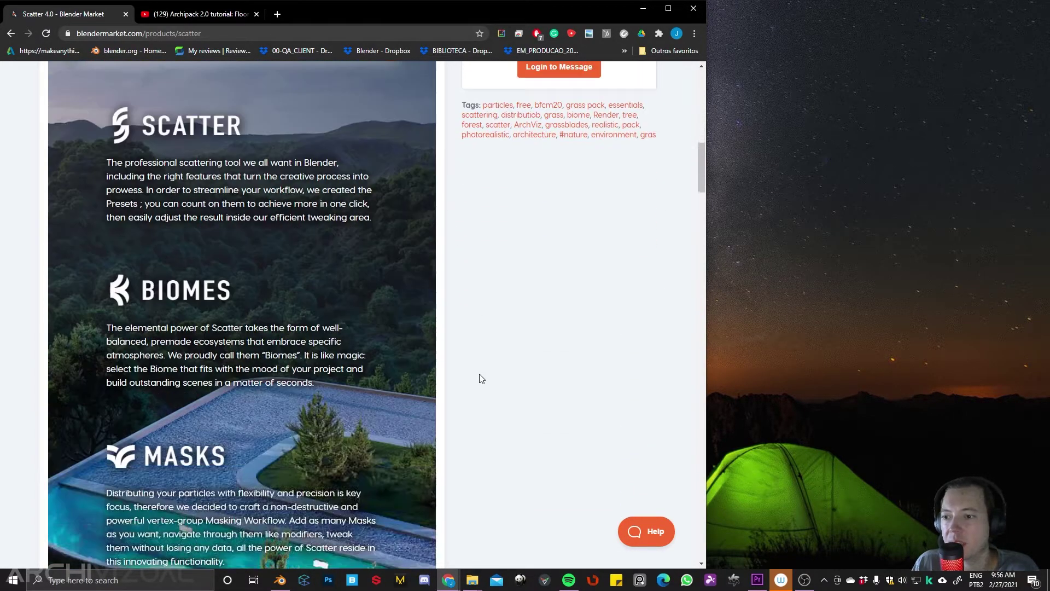
scroll(481, 378, down, 3)
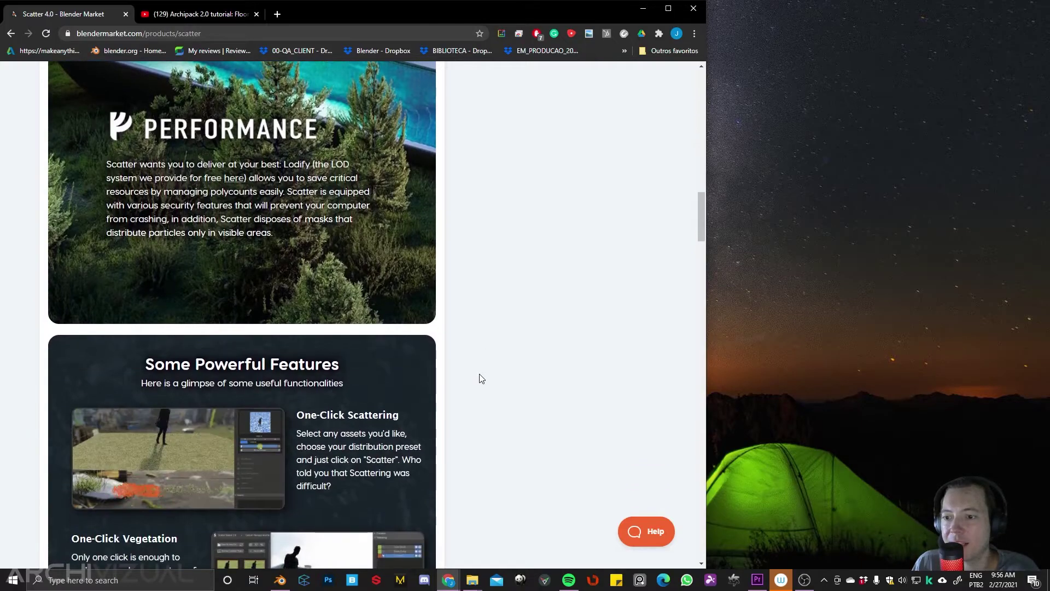